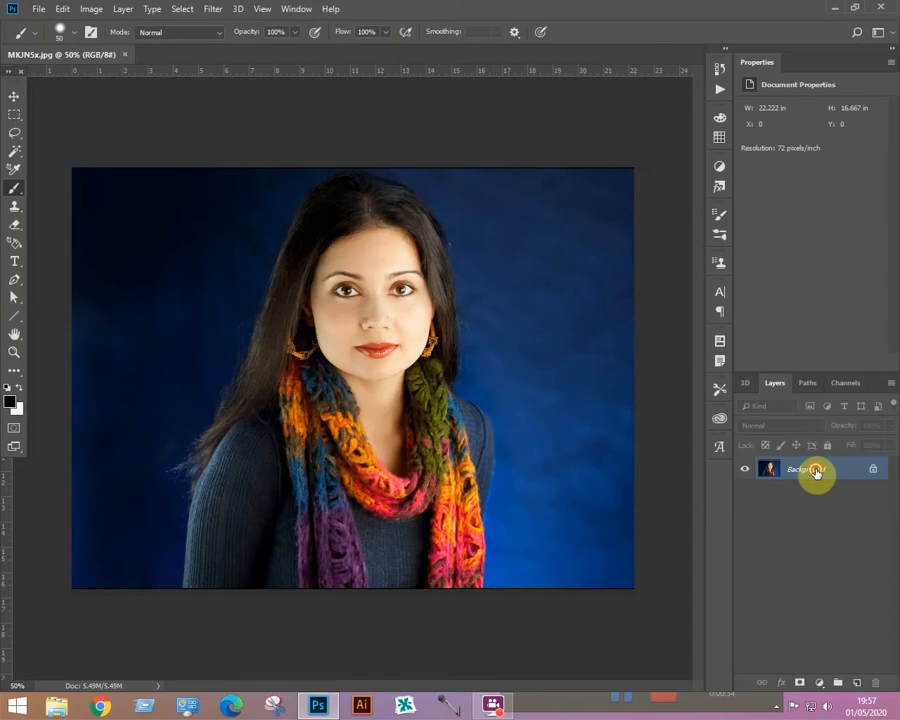
- Convert the Background into a regular layer, duplicate it, and hide the original Layer 0
double_click(816, 472)
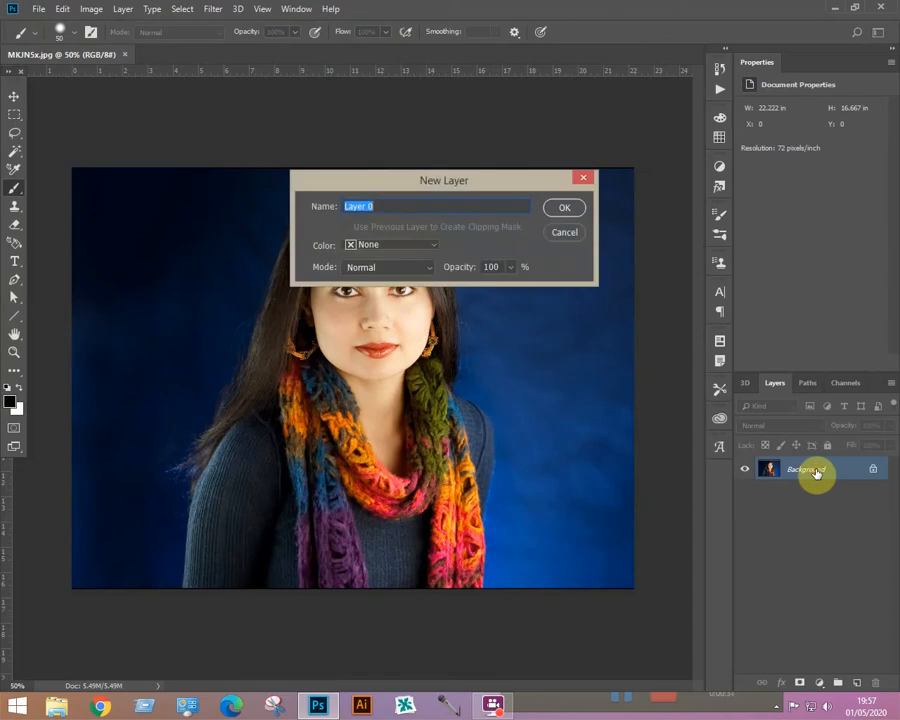
click(562, 208)
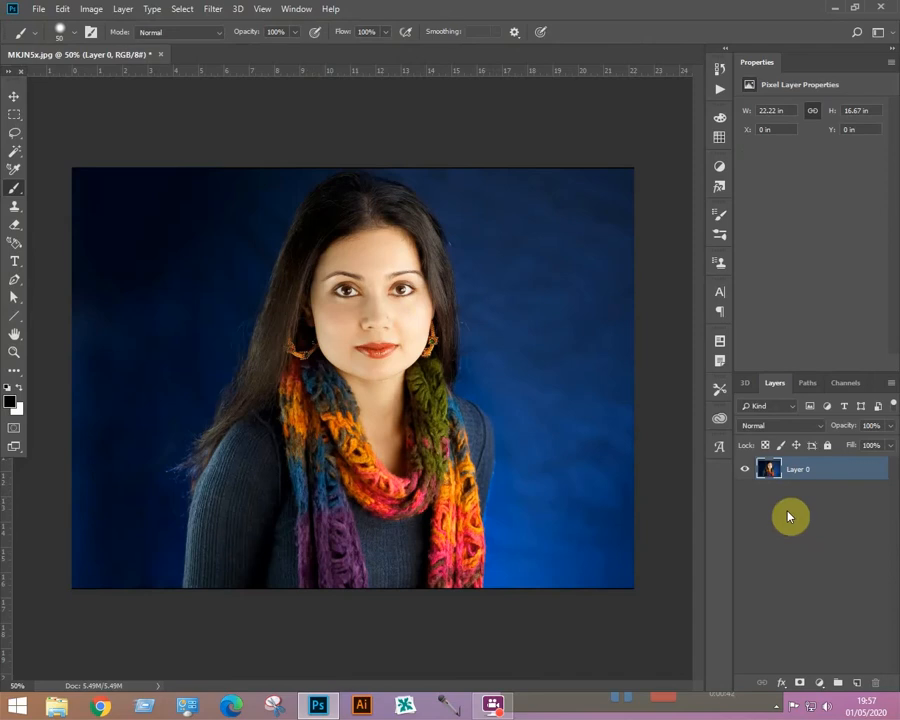
key(ctrl+j)
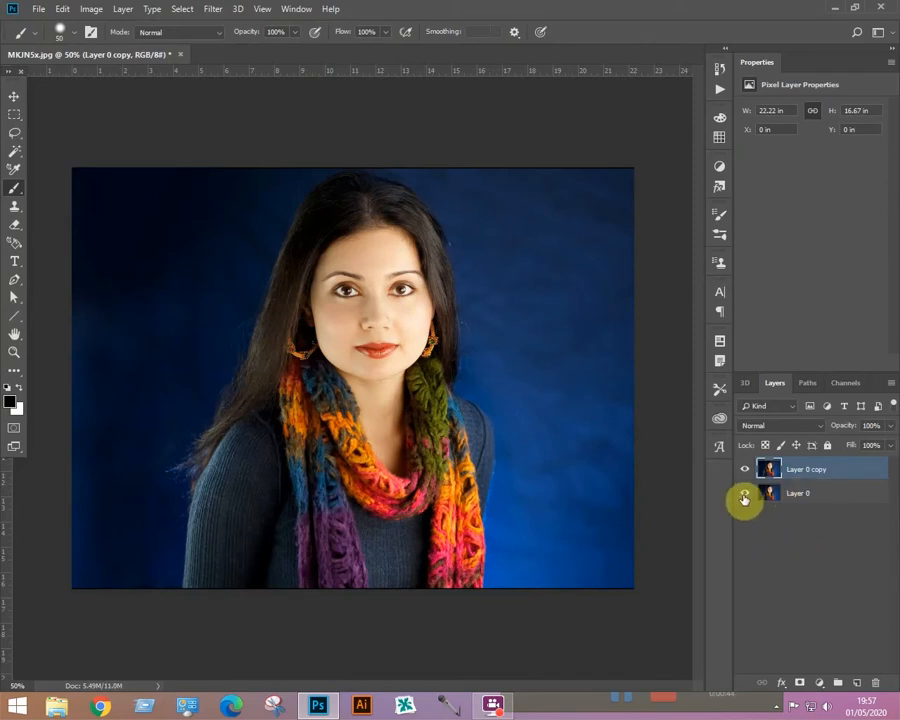
click(745, 496)
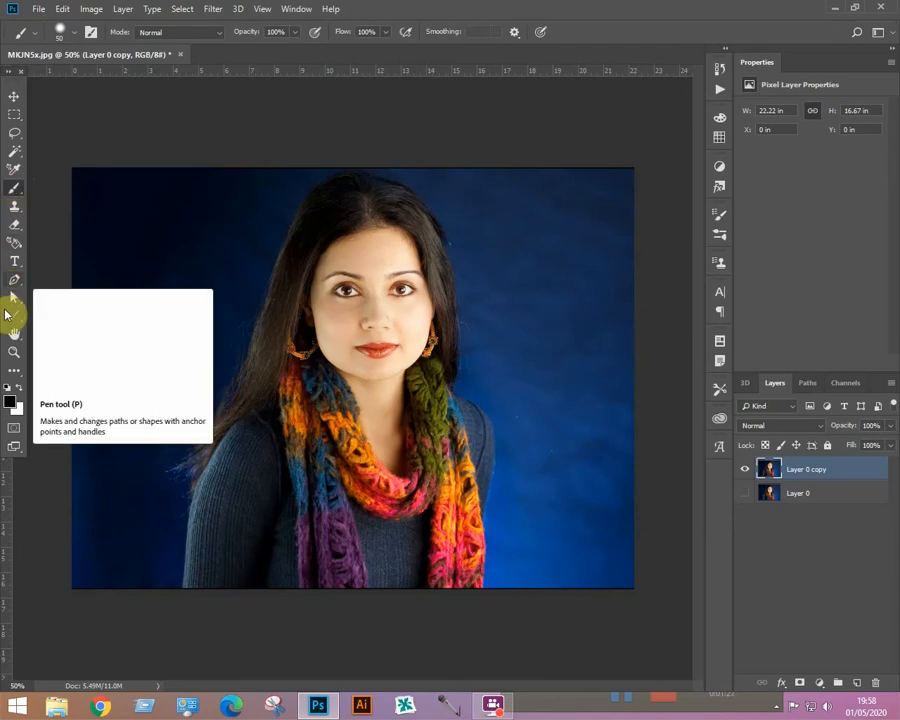
- Enter Quick Mask mode with masked areas shown in red at 50% opacity
double_click(15, 430)
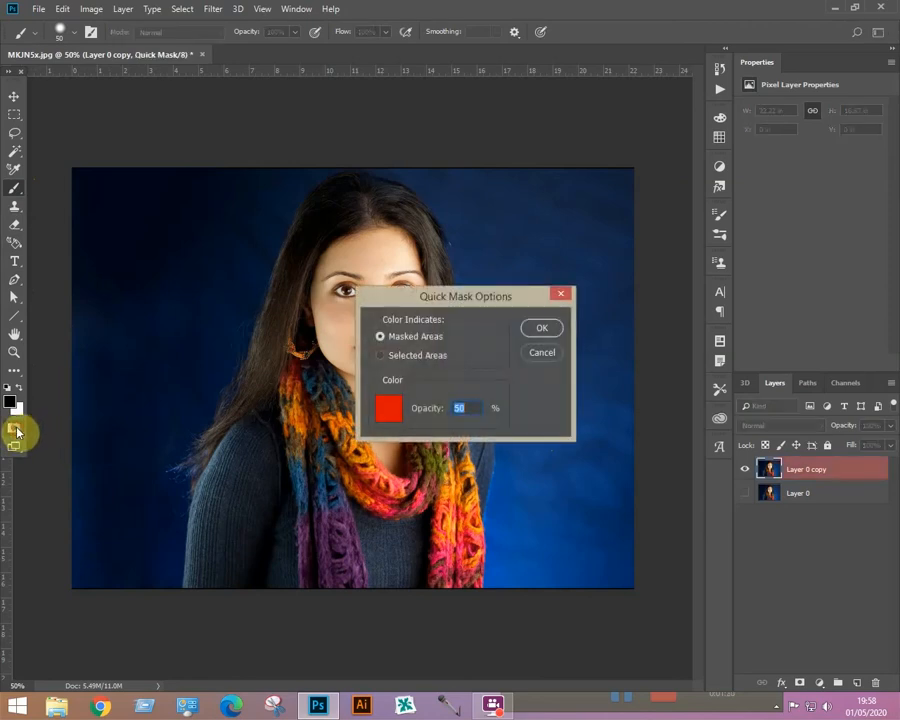
click(390, 408)
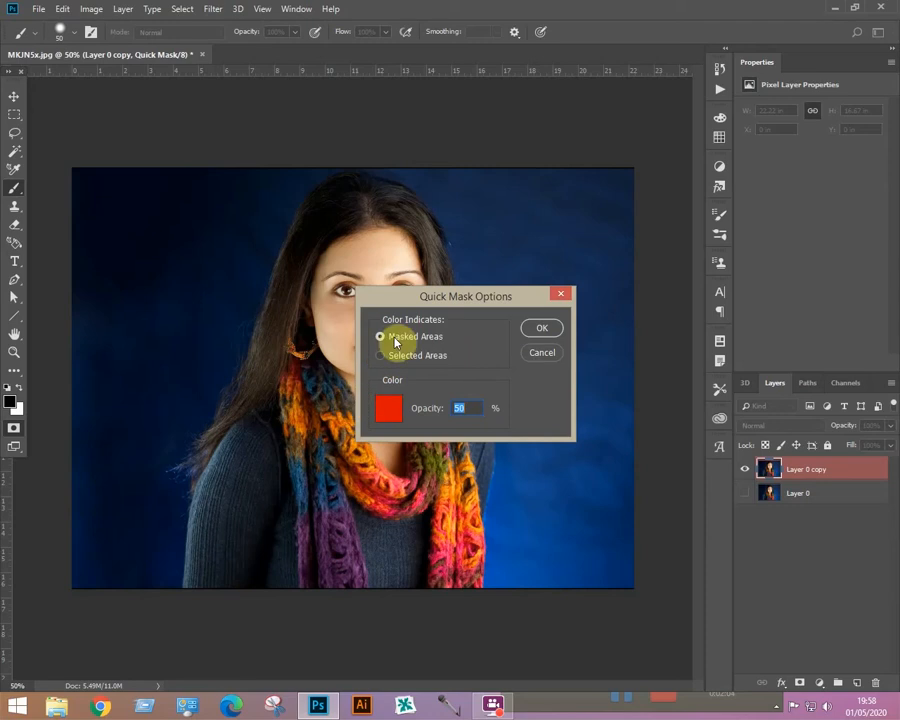
click(535, 331)
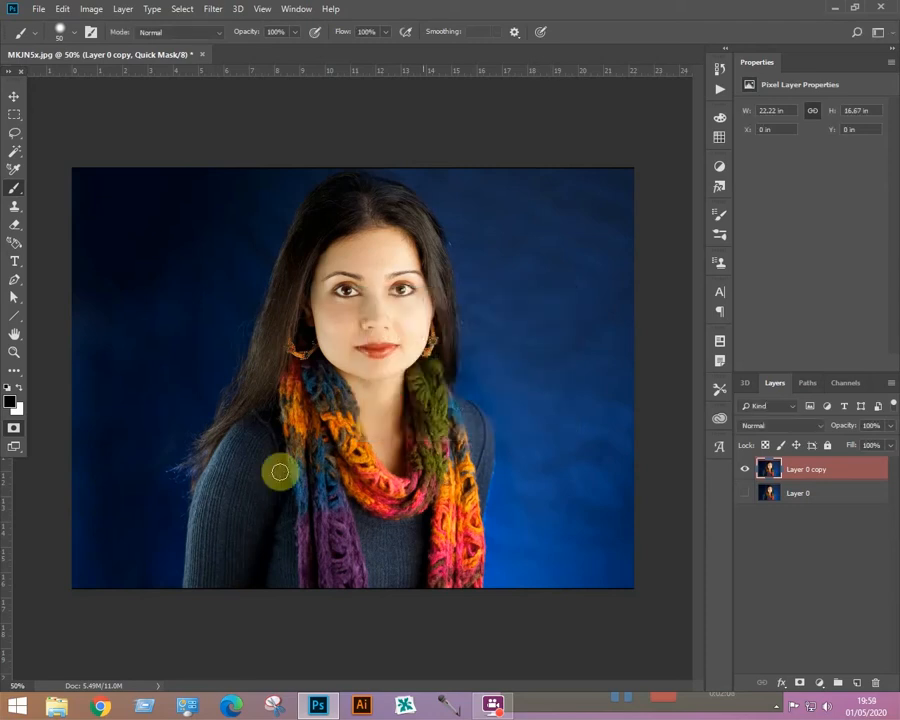
click(15, 430)
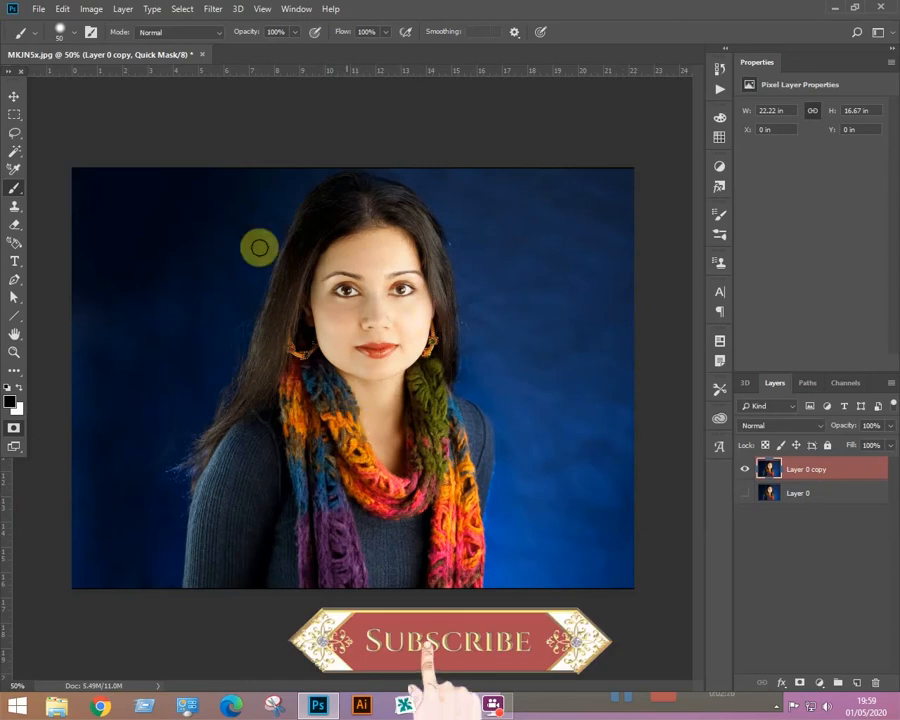
- Paint the quick mask with an 80 px brush over the hair on the image's left side, from crown to shoulder
click(61, 34)
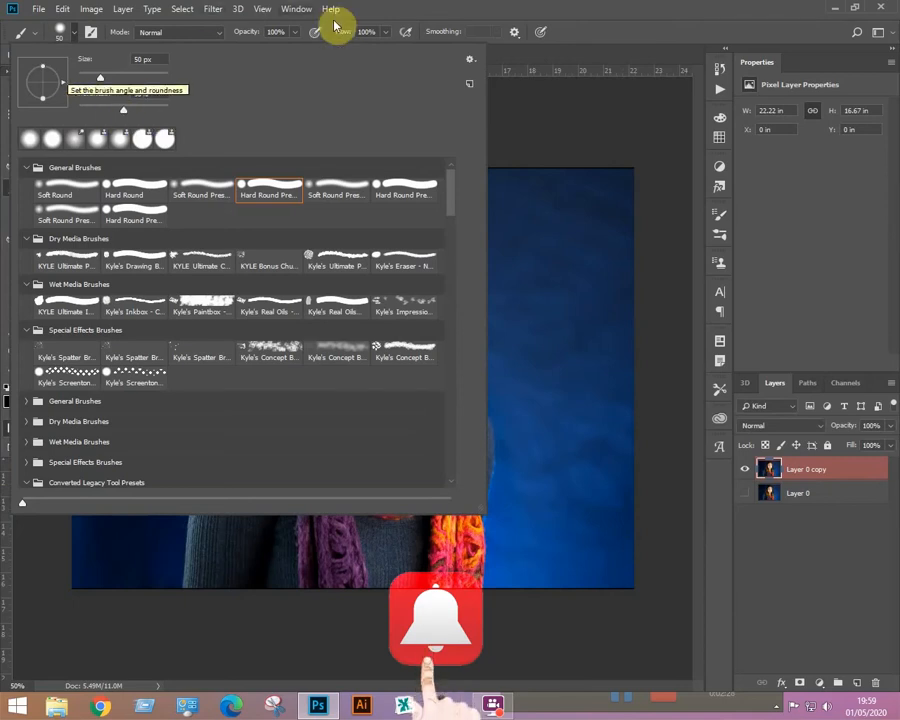
click(441, 10)
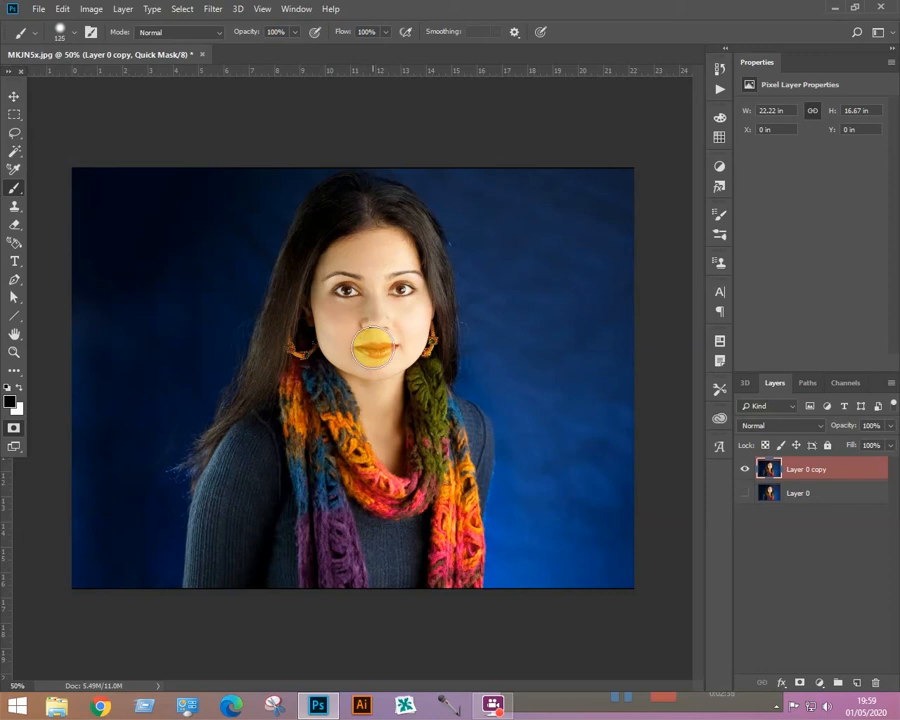
key(ctrl+plus)
key(ctrl+plus)
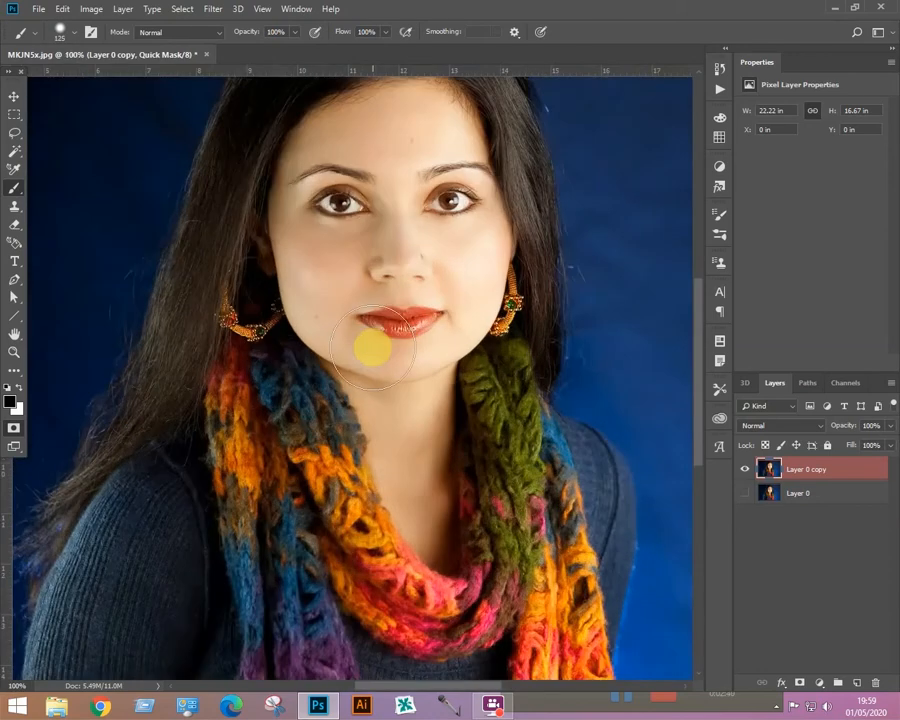
drag(385, 265, 376, 416)
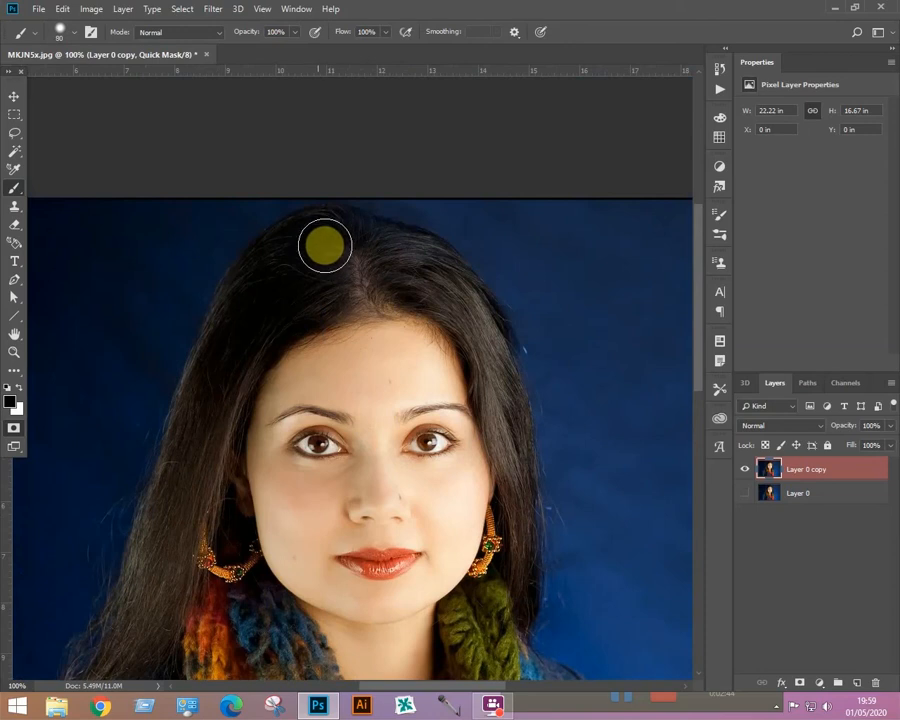
mouse_move(333, 231)
mouse_down()
mouse_move(275, 256)
mouse_move(239, 303)
mouse_move(193, 418)
mouse_move(150, 575)
mouse_up()
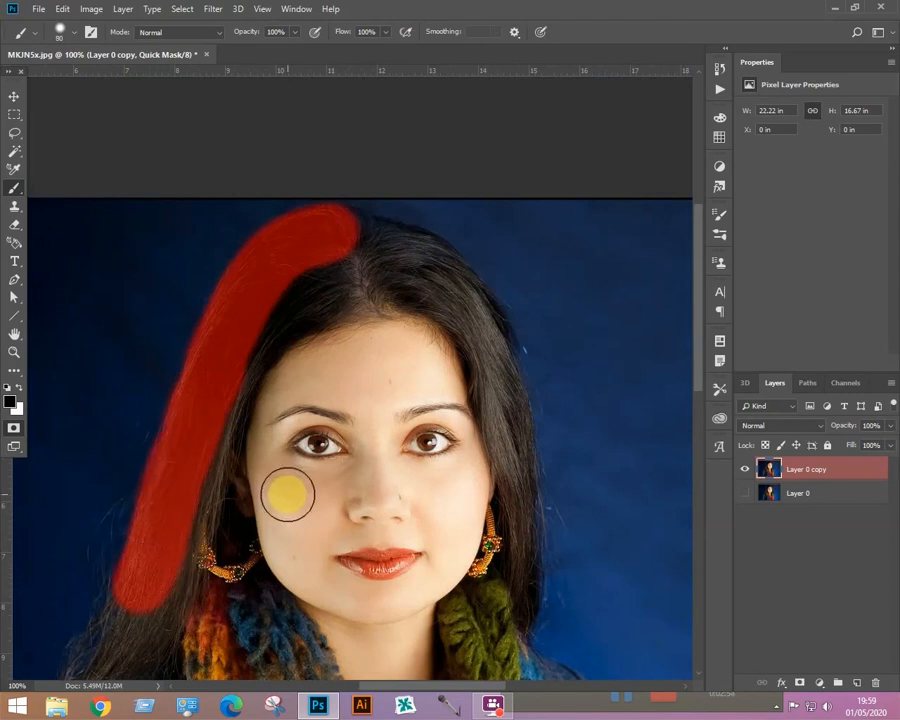
drag(287, 490, 337, 388)
mouse_move(229, 512)
mouse_down()
mouse_move(177, 488)
mouse_move(183, 480)
mouse_move(173, 527)
mouse_move(145, 578)
mouse_up()
- Extend the quick mask down the left sleeve, along the image's bottom edge, and over the right shoulder and scarf end
drag(283, 536, 321, 387)
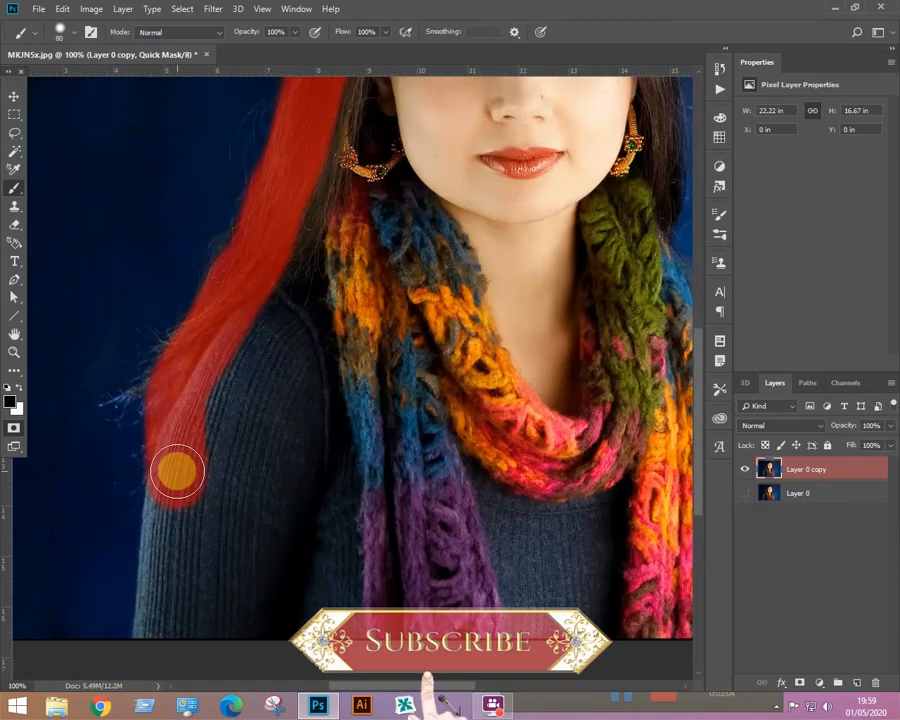
mouse_move(175, 463)
mouse_down()
mouse_move(159, 631)
mouse_move(320, 630)
mouse_move(456, 646)
mouse_move(686, 628)
mouse_up()
drag(524, 552, 386, 494)
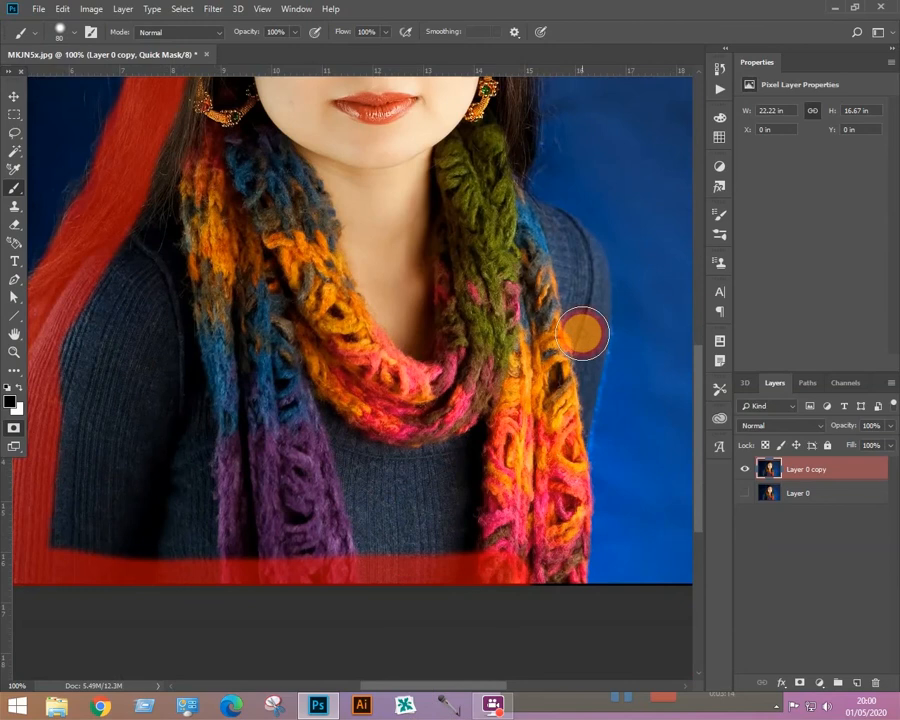
mouse_move(583, 333)
mouse_down()
mouse_move(557, 567)
mouse_move(534, 566)
mouse_move(522, 542)
mouse_move(536, 343)
mouse_move(509, 430)
mouse_move(499, 530)
mouse_move(495, 522)
mouse_move(537, 275)
mouse_move(521, 220)
mouse_move(564, 246)
mouse_move(582, 286)
mouse_move(579, 346)
mouse_move(490, 200)
mouse_up()
- Mask the hair on the image's right side, from the crown down to the painted scarf area
drag(442, 250, 402, 410)
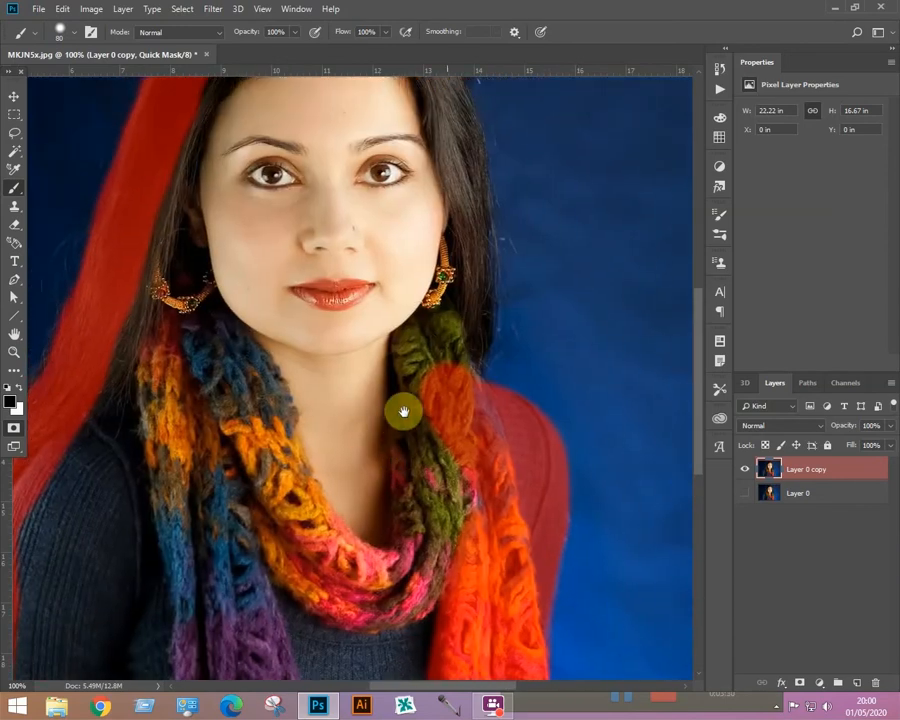
drag(348, 158, 379, 350)
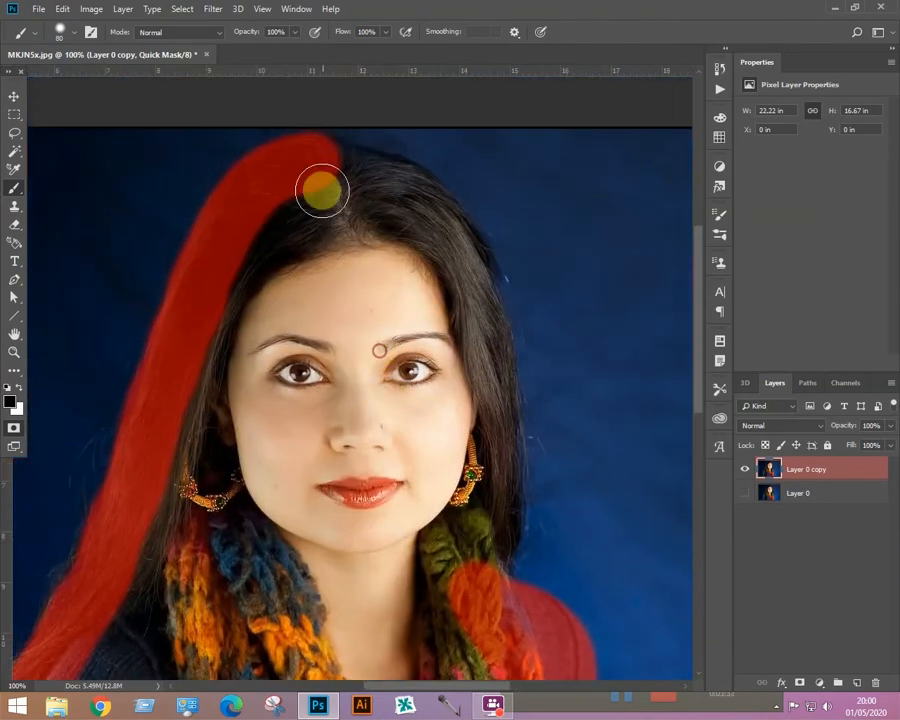
mouse_move(319, 160)
mouse_down()
mouse_move(402, 187)
mouse_move(438, 225)
mouse_move(465, 270)
mouse_move(488, 369)
mouse_up()
drag(384, 283, 364, 252)
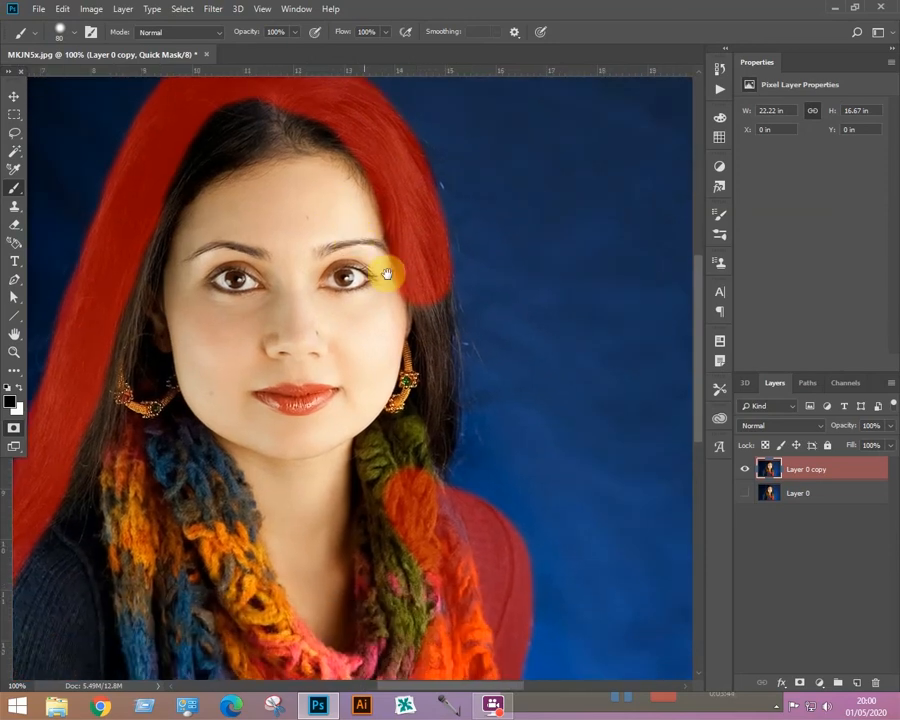
mouse_move(422, 286)
mouse_down()
mouse_move(431, 388)
mouse_move(410, 486)
mouse_up()
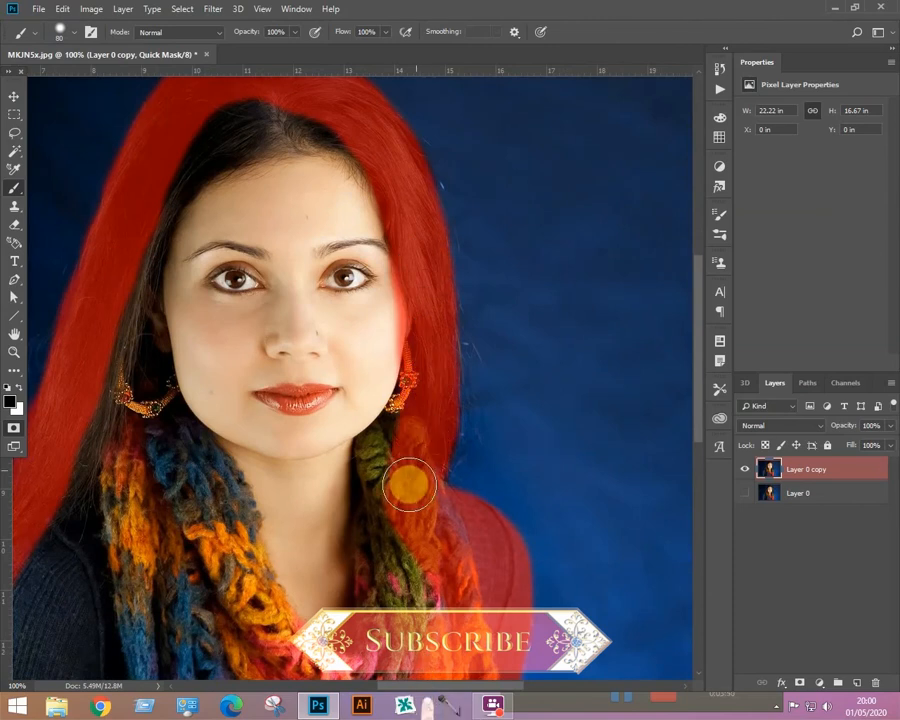
- Enlarge the brush to 125 px and fill the mask over the woman's face, neck, scarf and sweater
mouse_move(303, 132)
mouse_down()
mouse_move(244, 116)
mouse_move(216, 137)
mouse_move(172, 214)
mouse_move(186, 308)
mouse_up()
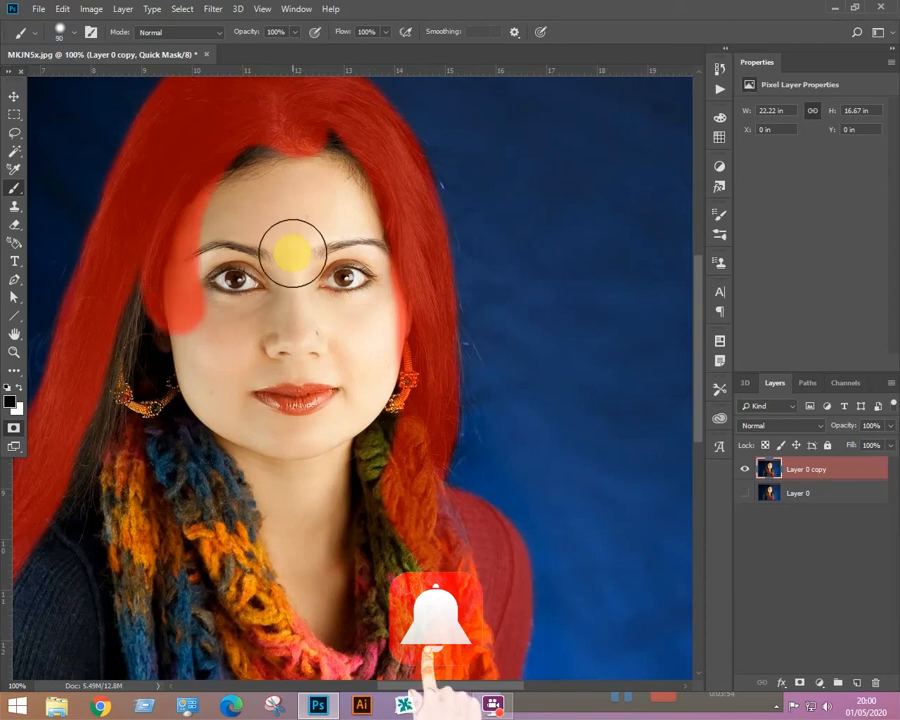
key(bracketright)
key(bracketright)
key(bracketright)
mouse_move(245, 161)
mouse_down()
mouse_move(144, 370)
mouse_move(136, 416)
mouse_move(162, 274)
mouse_move(162, 299)
mouse_move(281, 179)
mouse_move(333, 172)
mouse_move(333, 148)
mouse_move(382, 412)
mouse_up()
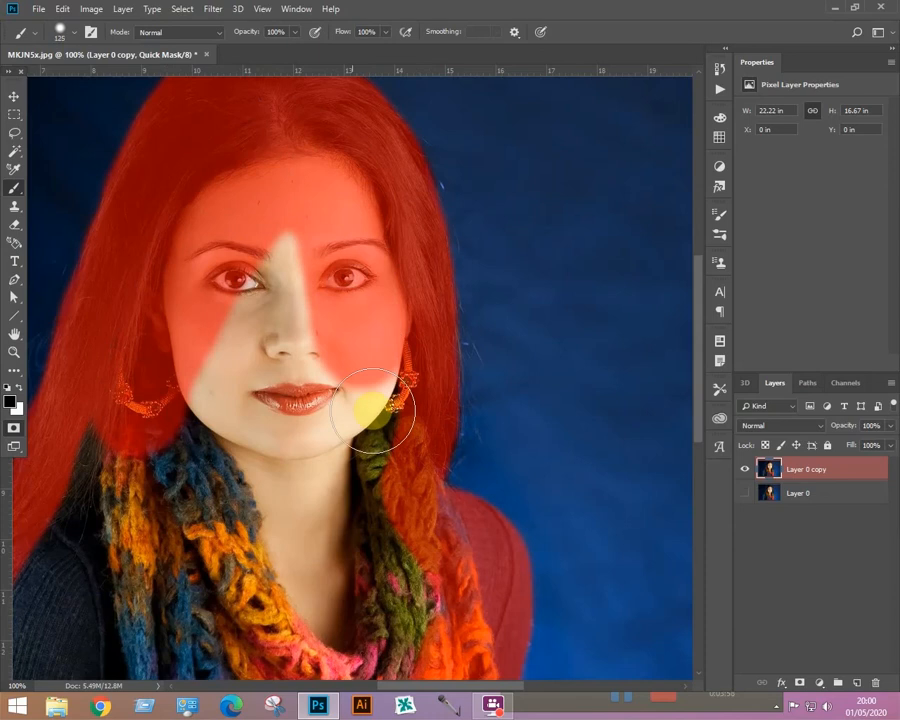
mouse_move(246, 270)
mouse_down()
mouse_move(69, 536)
mouse_move(70, 590)
mouse_up()
mouse_move(237, 423)
mouse_down()
mouse_move(347, 310)
mouse_move(262, 488)
mouse_move(322, 405)
mouse_move(335, 467)
mouse_move(354, 424)
mouse_move(376, 413)
mouse_move(373, 287)
mouse_move(317, 197)
mouse_move(284, 230)
mouse_move(301, 330)
mouse_move(320, 216)
mouse_move(244, 348)
mouse_move(172, 384)
mouse_move(99, 380)
mouse_move(79, 421)
mouse_move(237, 318)
mouse_move(191, 375)
mouse_move(172, 428)
mouse_move(140, 604)
mouse_move(436, 627)
mouse_move(540, 625)
mouse_move(543, 453)
mouse_move(559, 333)
mouse_move(595, 390)
mouse_move(526, 289)
mouse_move(506, 428)
mouse_move(509, 523)
mouse_move(583, 351)
mouse_move(583, 305)
mouse_move(603, 326)
mouse_move(609, 366)
mouse_move(483, 306)
mouse_move(465, 320)
mouse_move(318, 336)
mouse_move(246, 398)
mouse_move(203, 543)
mouse_move(506, 592)
mouse_move(512, 570)
mouse_move(263, 517)
mouse_move(289, 421)
mouse_move(323, 348)
mouse_move(314, 428)
mouse_move(368, 431)
mouse_move(421, 408)
mouse_move(446, 375)
mouse_move(377, 507)
mouse_move(408, 436)
mouse_up()
key(ctrl+0)
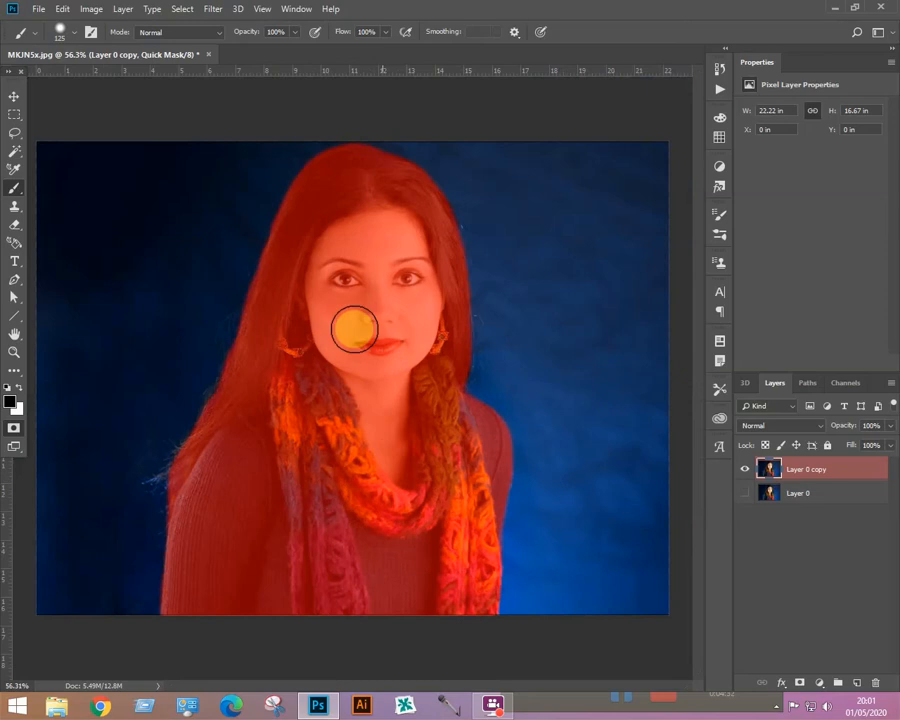
- Turn the quick mask into a selection and use it to add a layer mask to Layer 0 copy
click(14, 430)
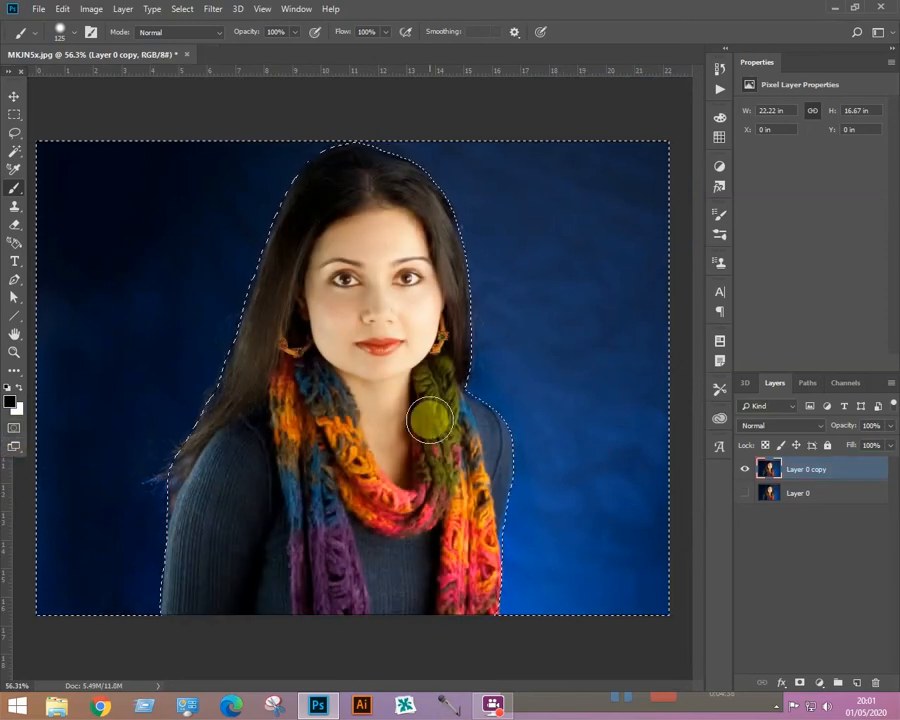
key(v)
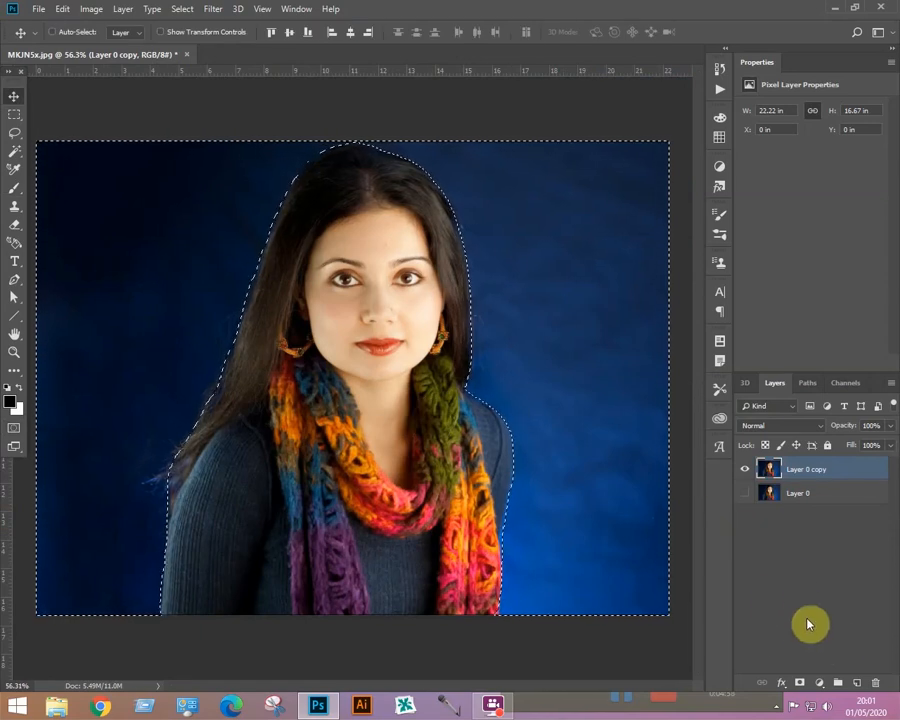
click(800, 684)
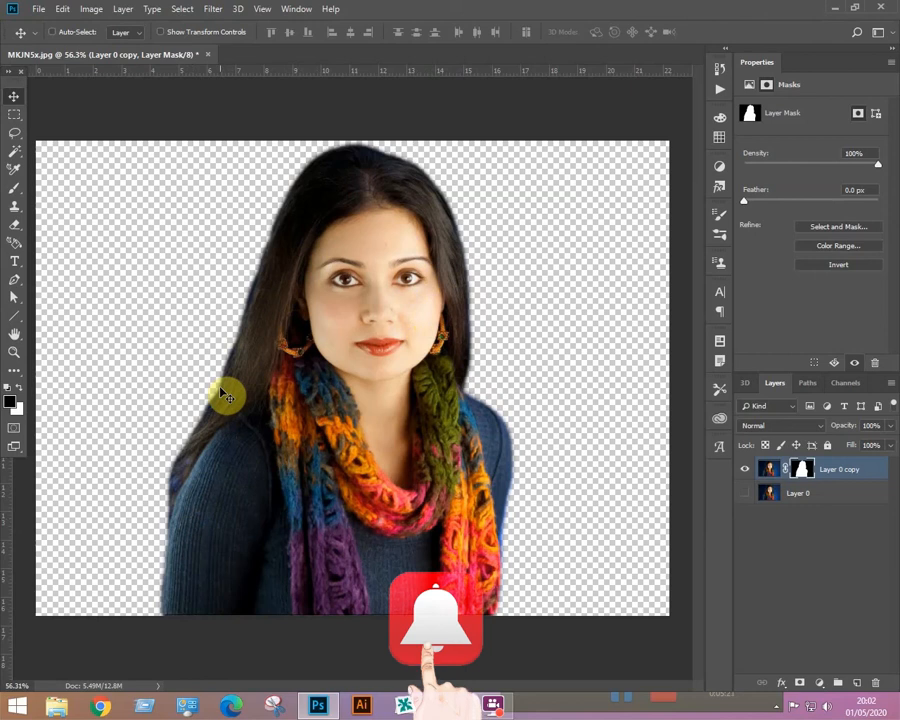
- Switch to the 90 px Brush and swap the foreground and background colors for painting on the layer mask
key(b)
key(x)
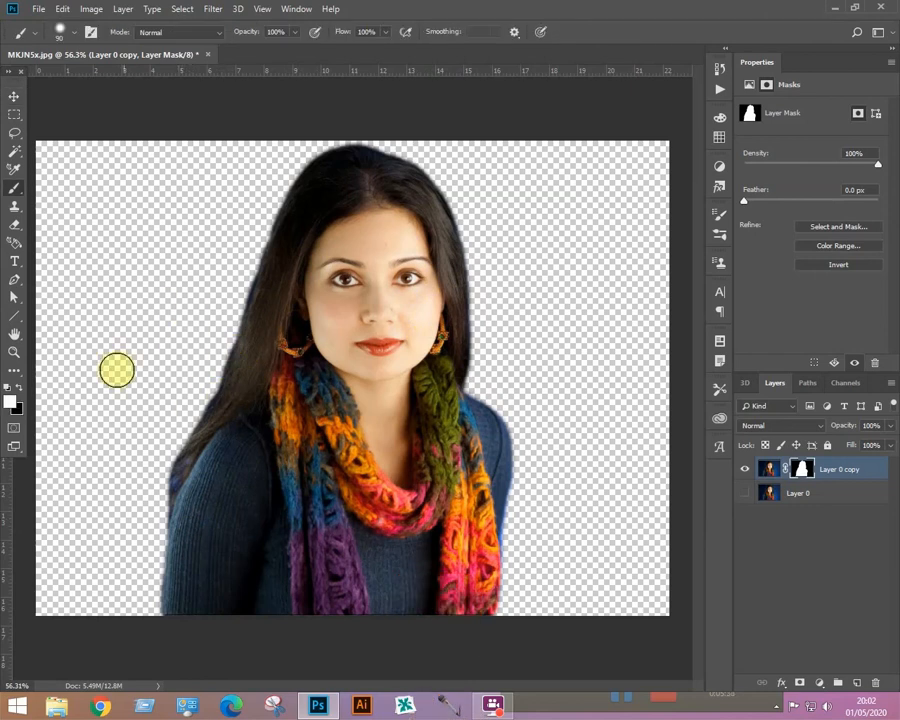
click(17, 389)
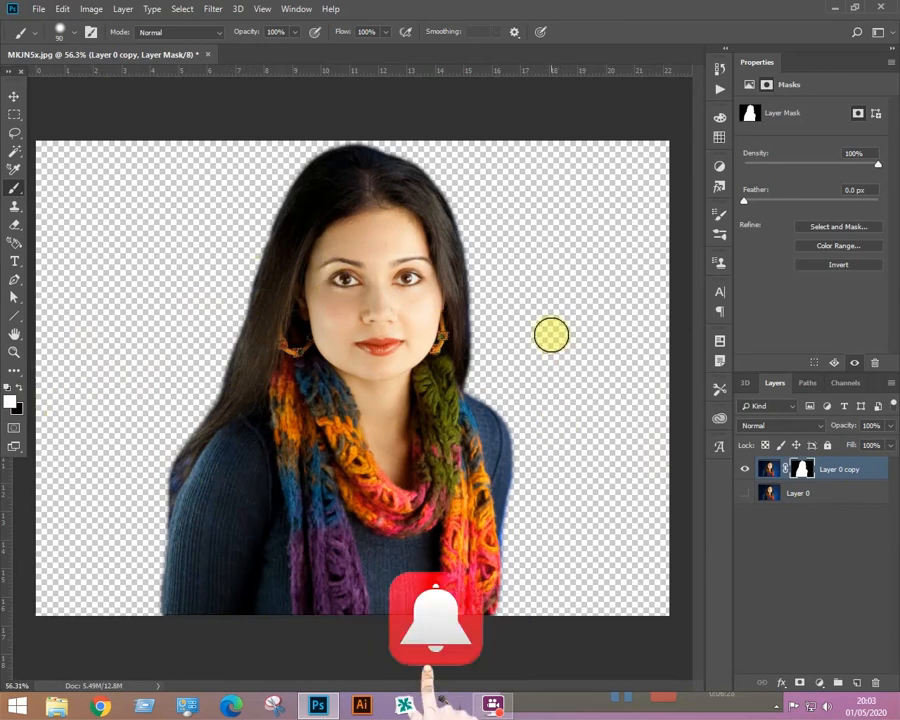
- Open the mountain lake image, copy it entirely, and paste it into the portrait document as a new layer
key(ctrl+o)
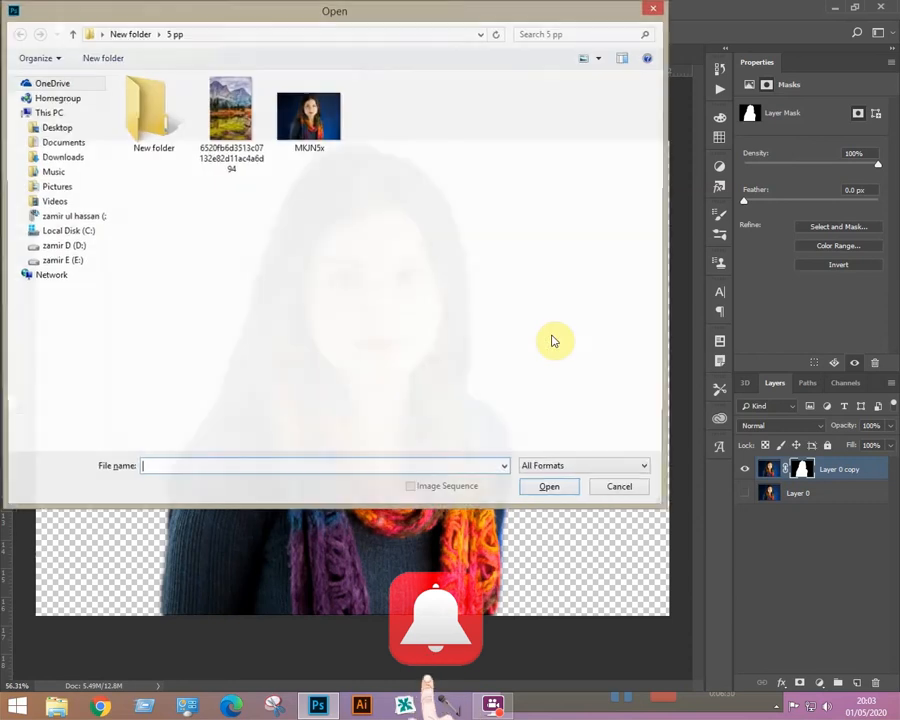
double_click(231, 112)
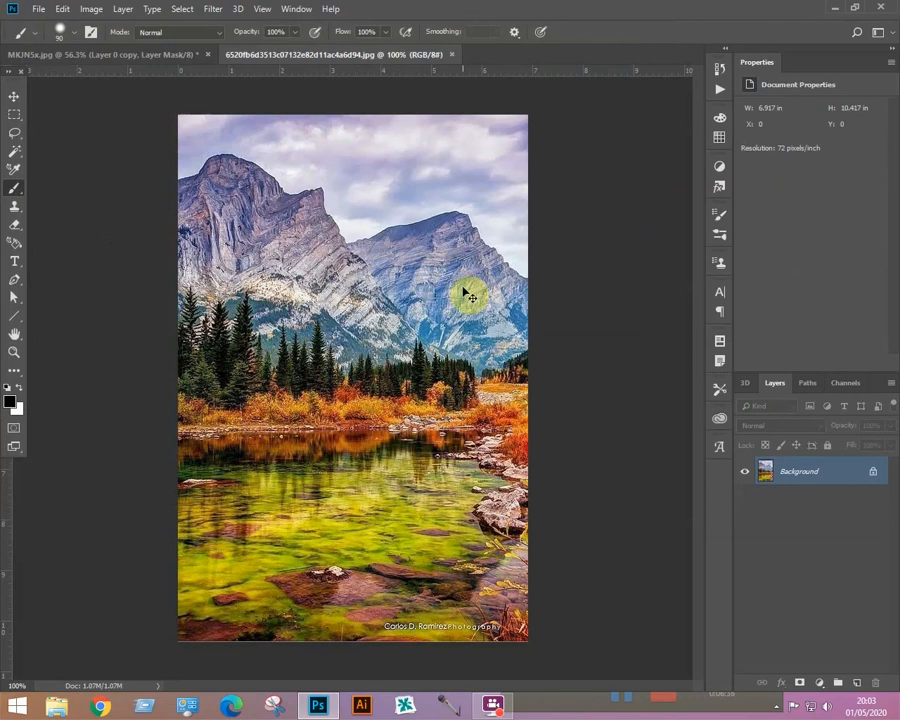
key(ctrl+a)
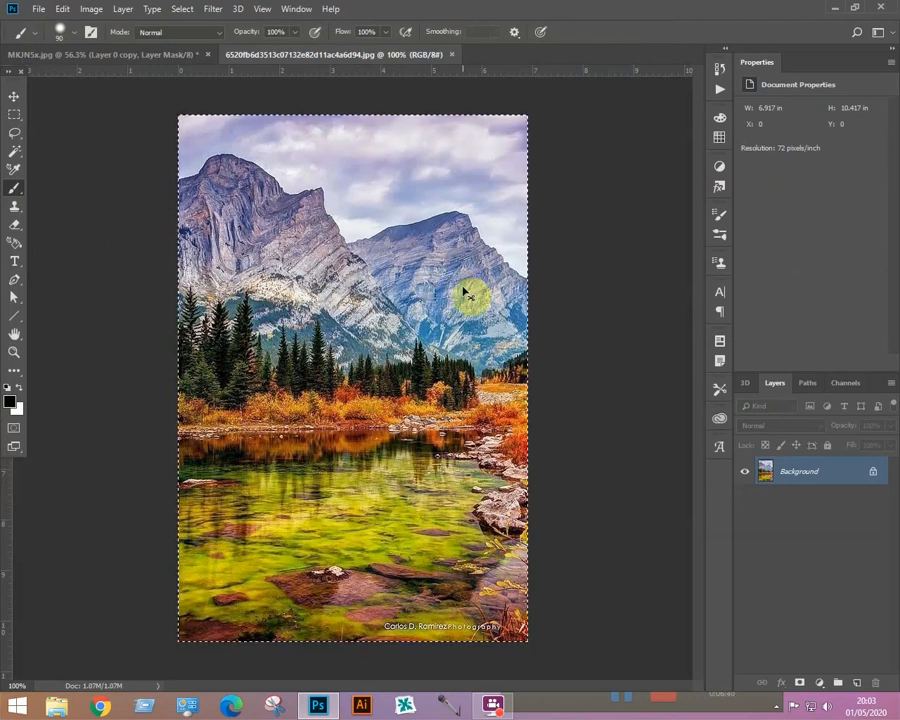
key(ctrl+Tab)
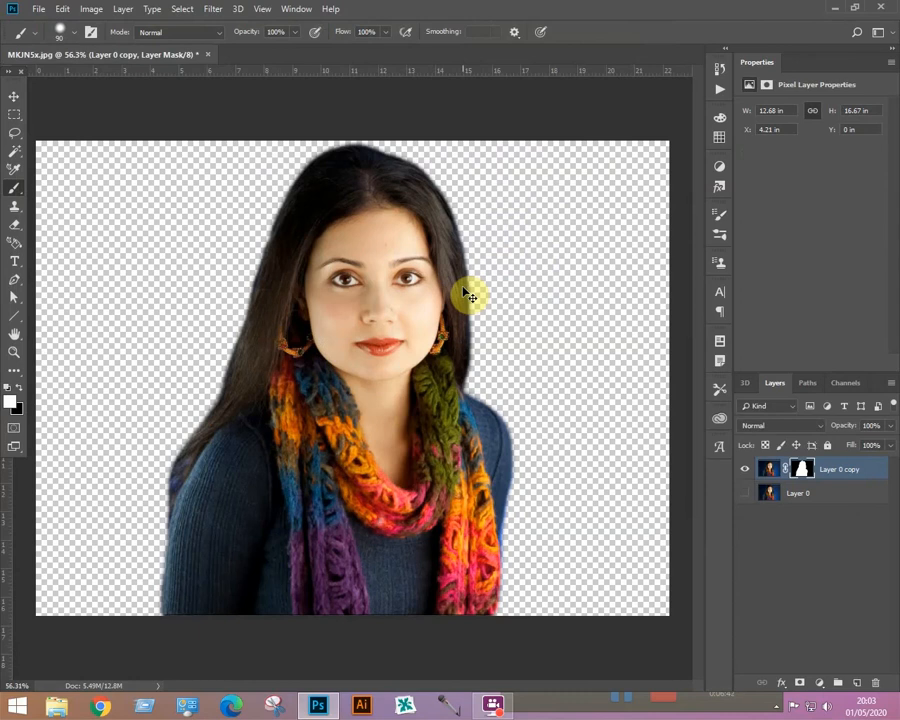
key(ctrl+v)
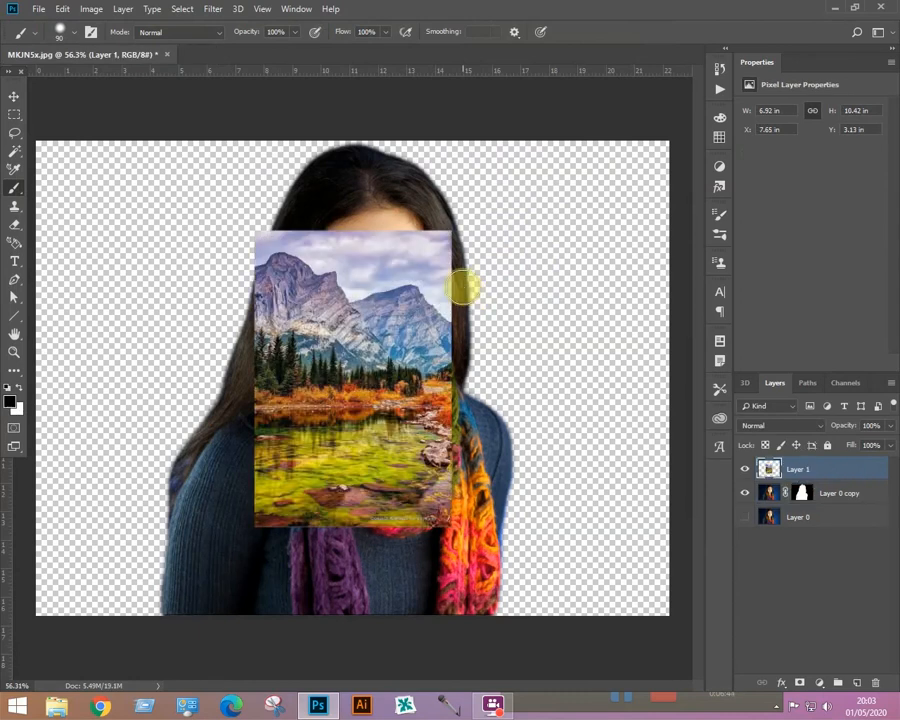
- Place Layer 1 beneath Layer 0 copy and move the landscape to the canvas's lower-left corner
click(12, 95)
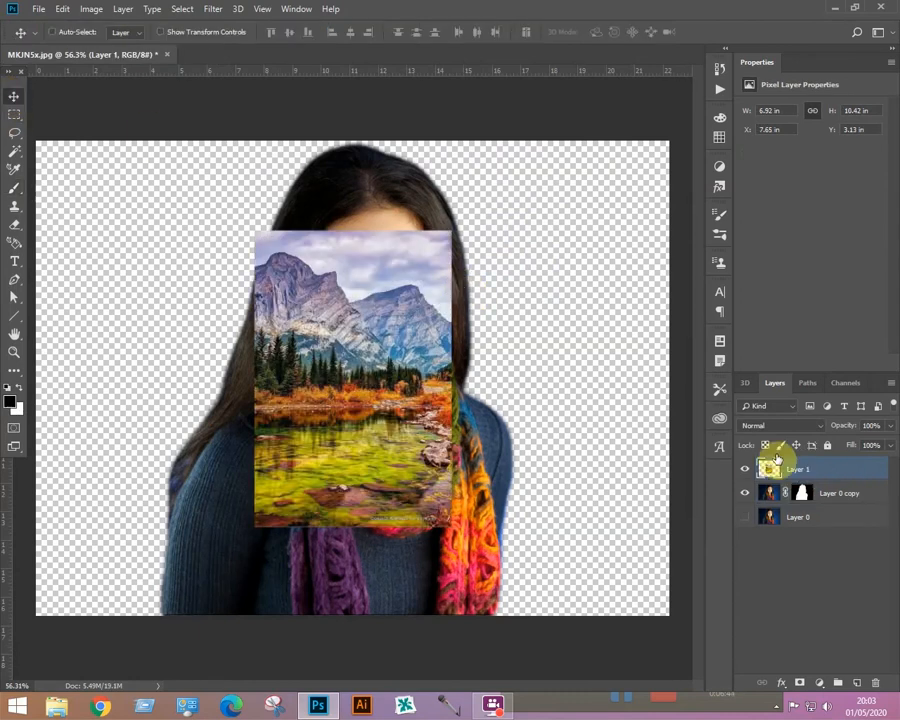
drag(786, 466, 817, 512)
drag(291, 333, 90, 368)
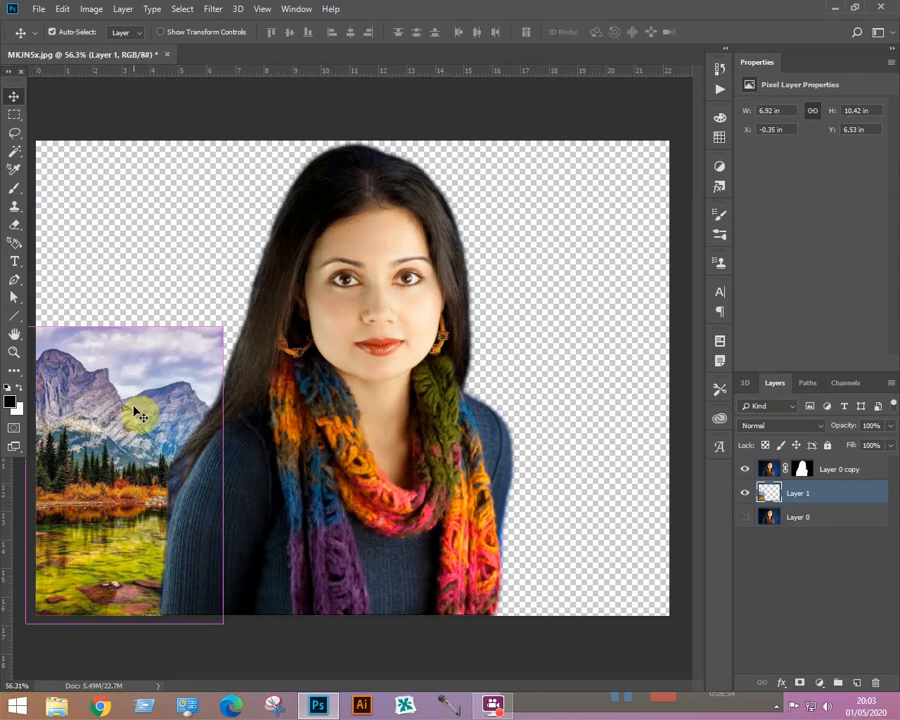
- Free-transform the landscape to about 330% width and 165% height so it covers the whole canvas
key(ctrl+t)
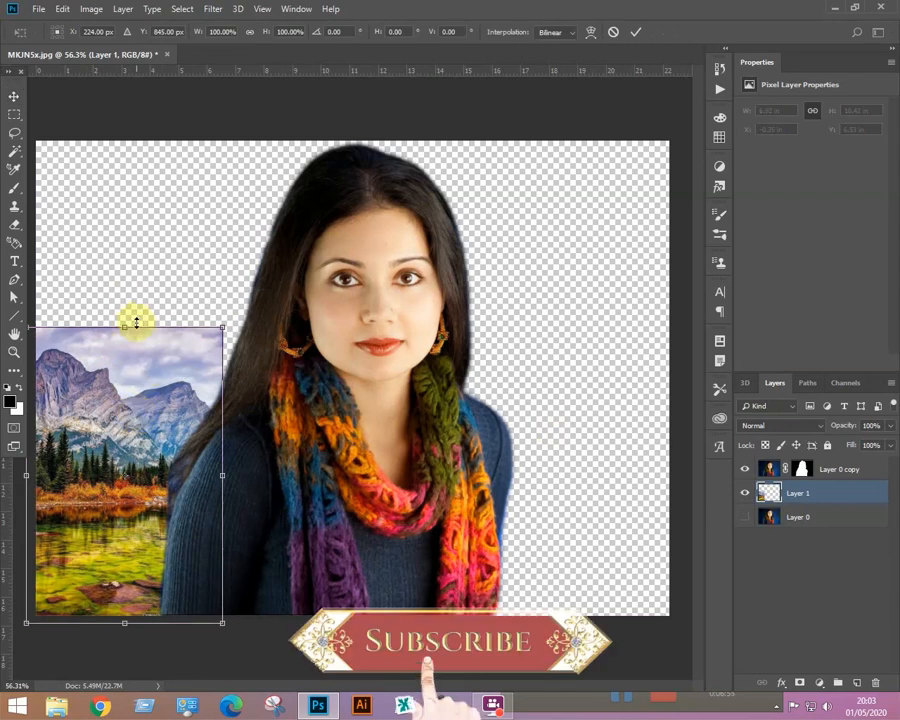
drag(125, 328, 125, 135)
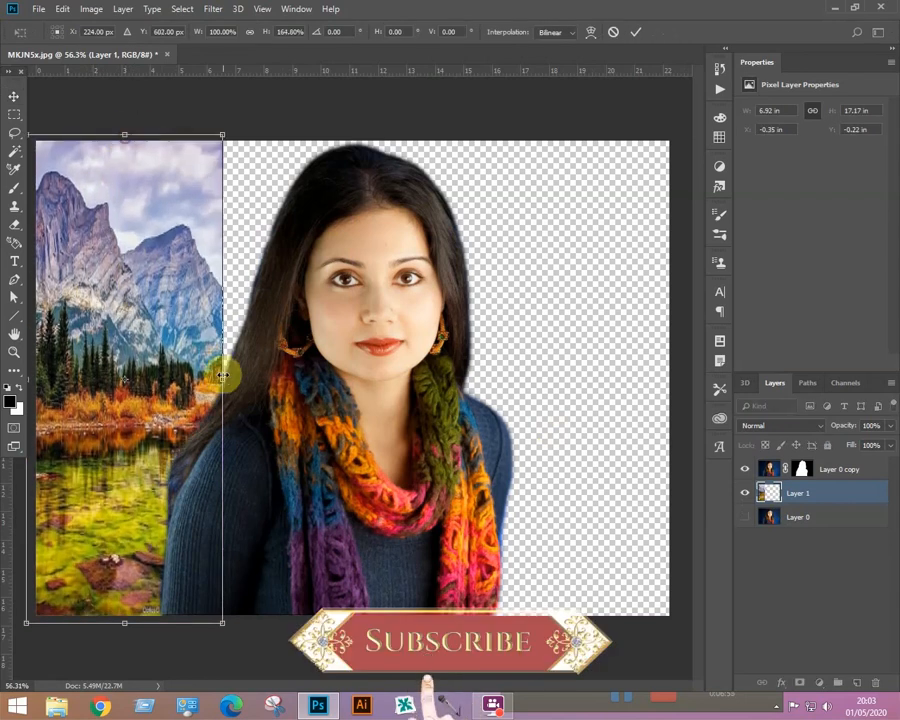
drag(225, 379, 678, 439)
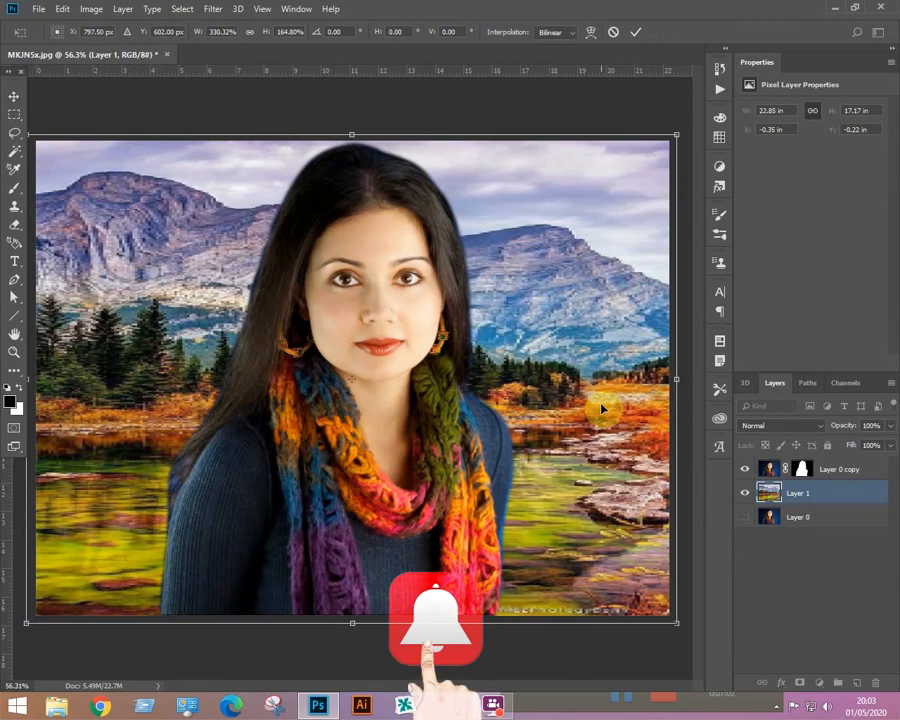
key(Return)
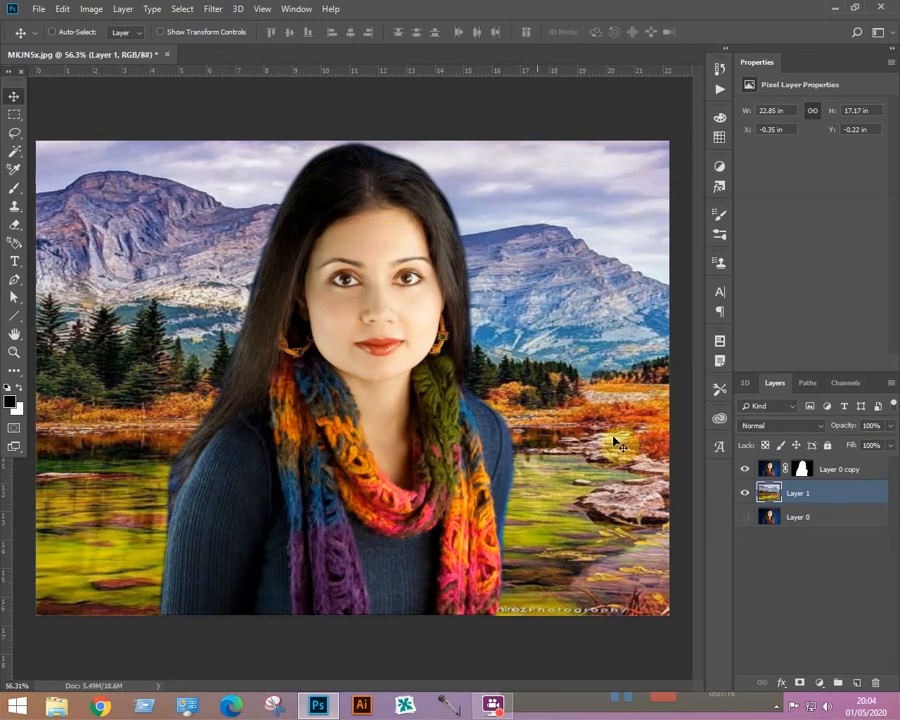
- Select the layer mask of Layer 0 copy for editing
click(802, 468)
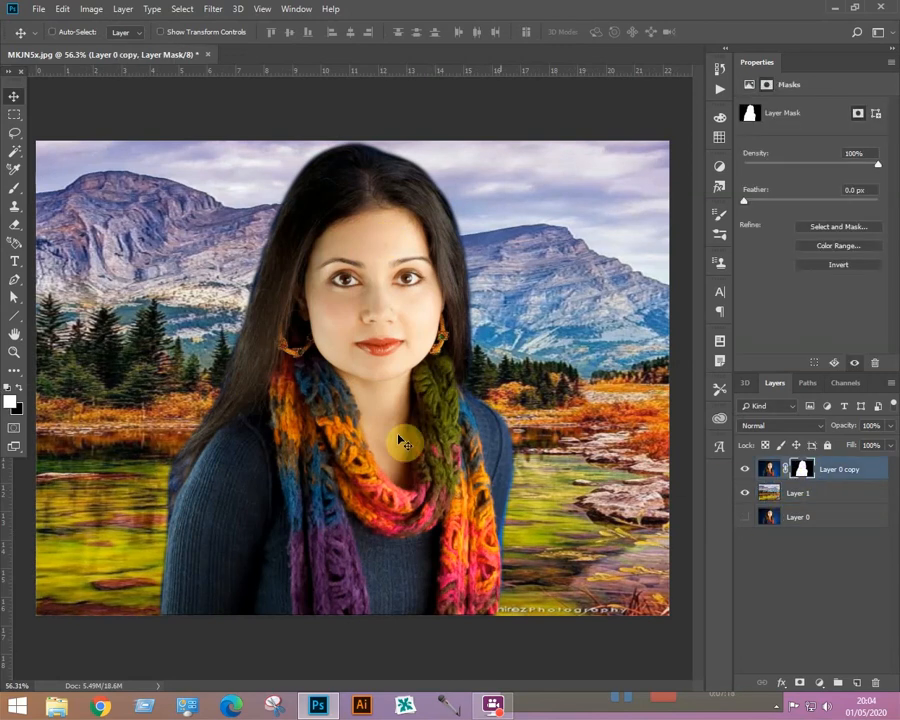